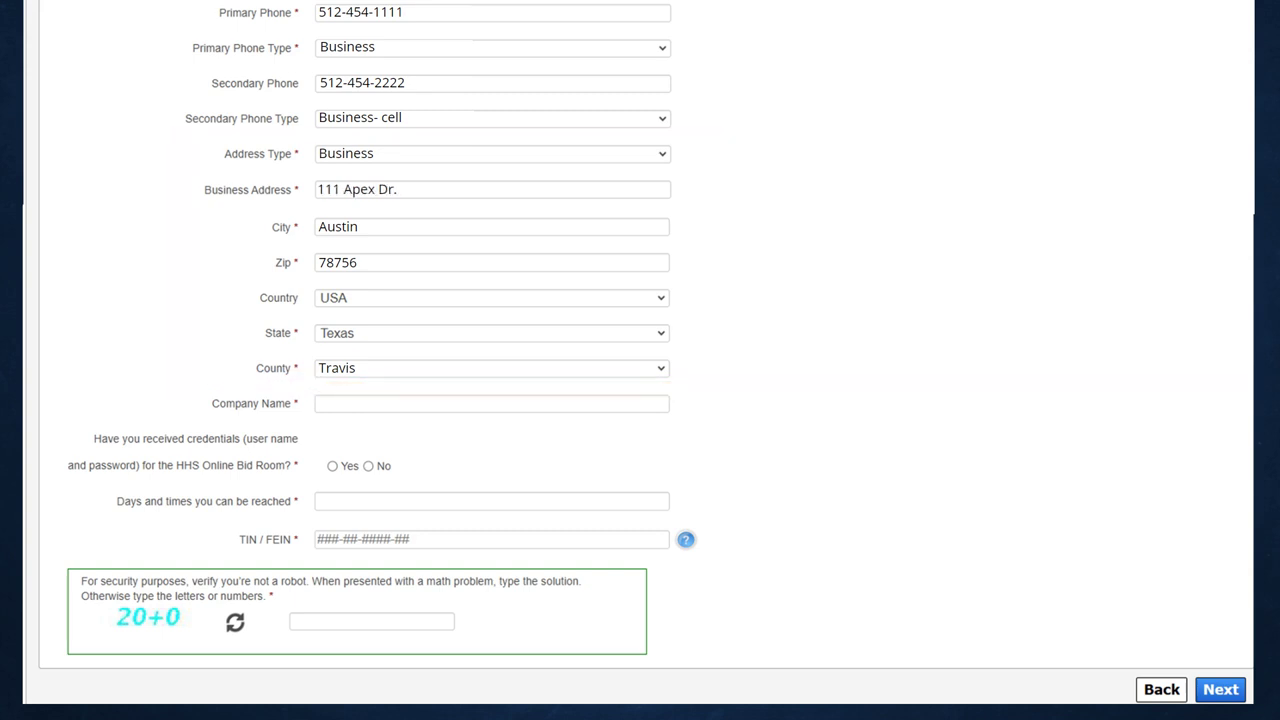
Register 'Training Services Inc.' with no existing credentials, Monday - Friday 8AM to 6PM hours, TIN/FEIN and captcha
text(Training Services Inc.)
click(368, 466)
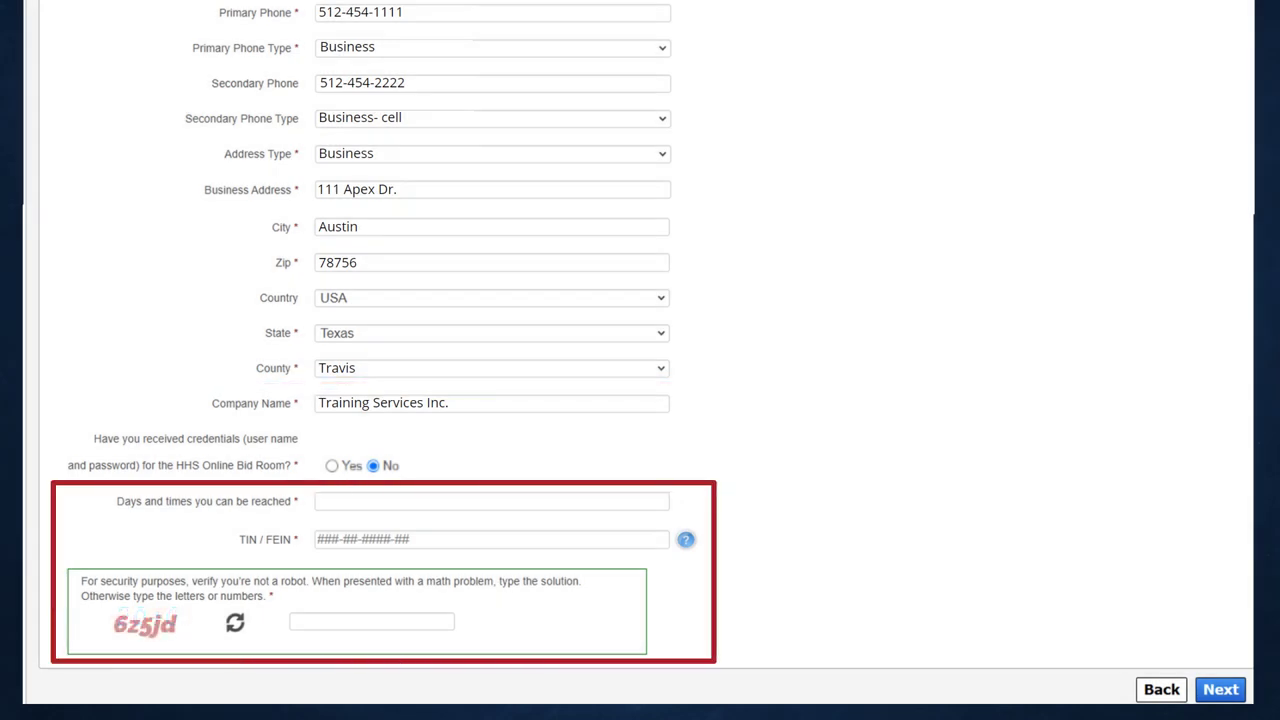
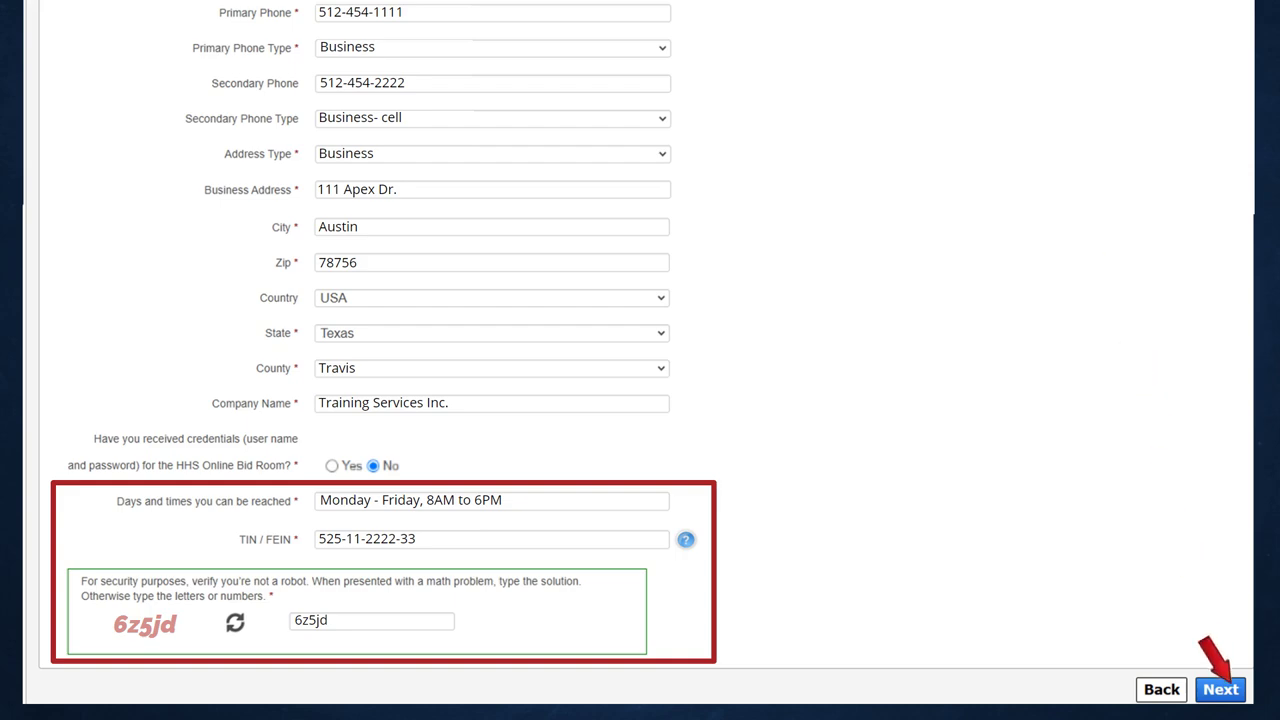
click(1221, 689)
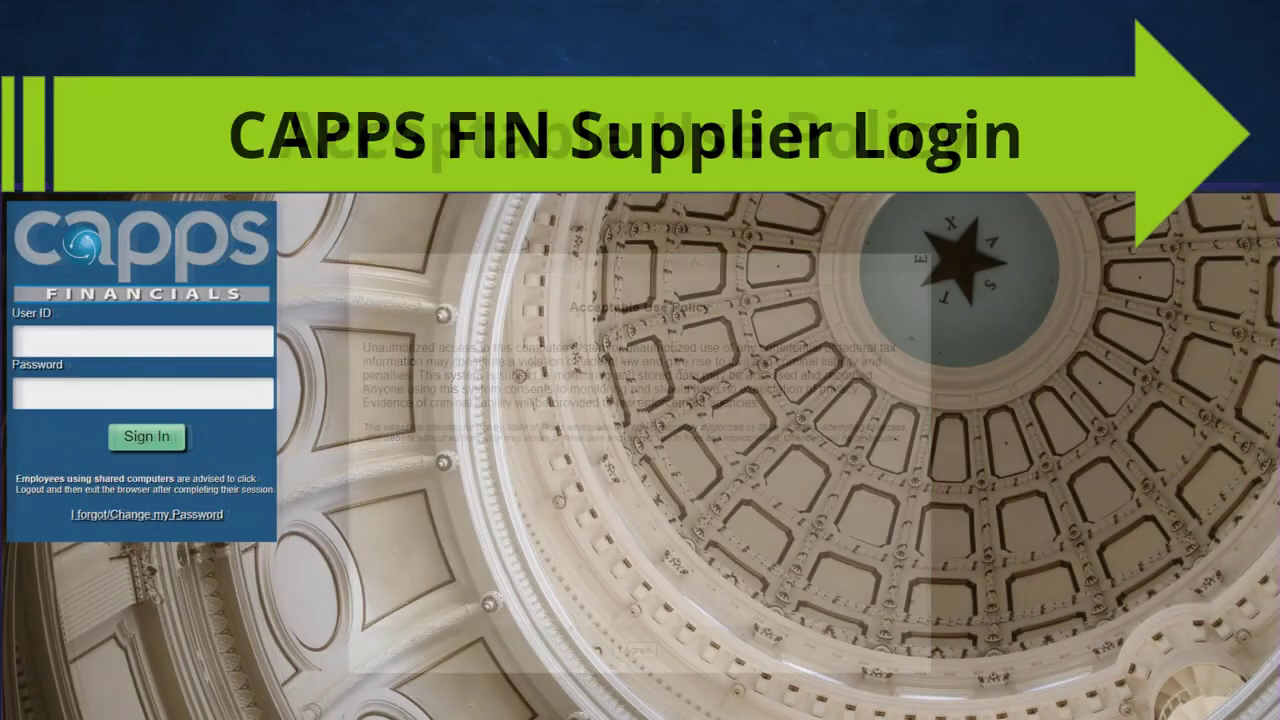
Enter the supplier's user ID and account password on the CAPPS FIN sign-in page
text(Trainer2025)
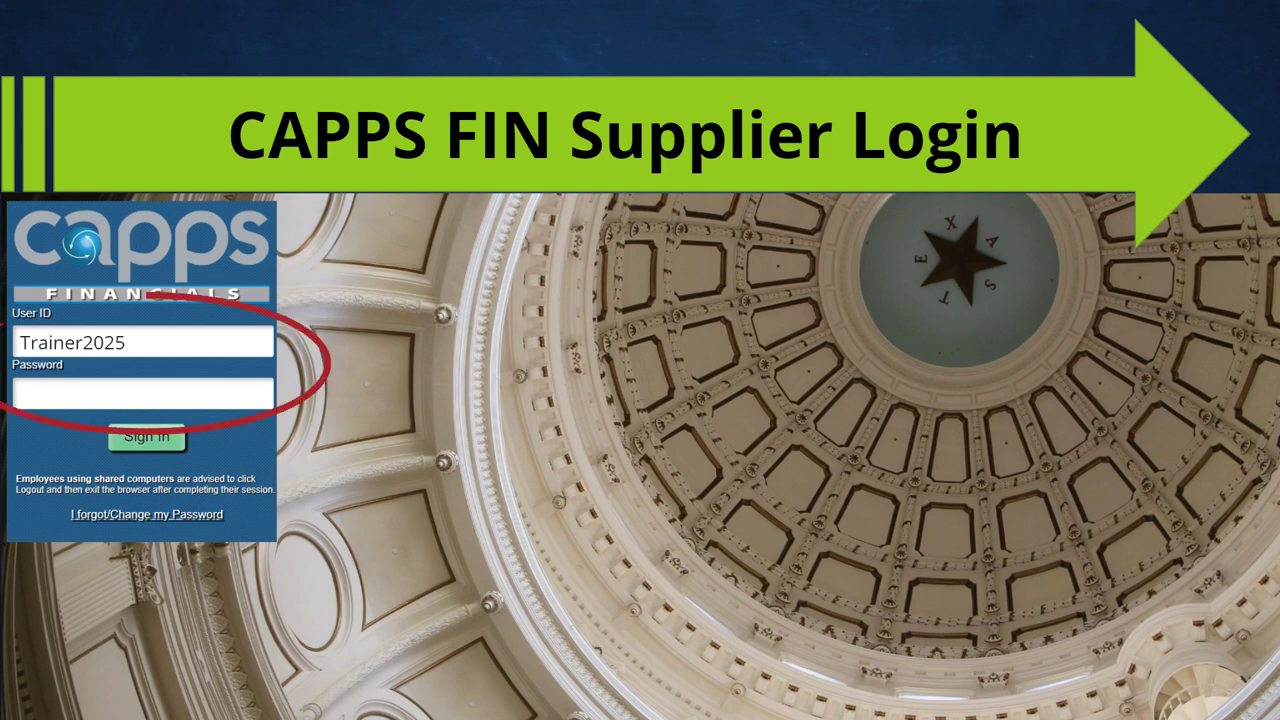
key(Tab)
text(**************)
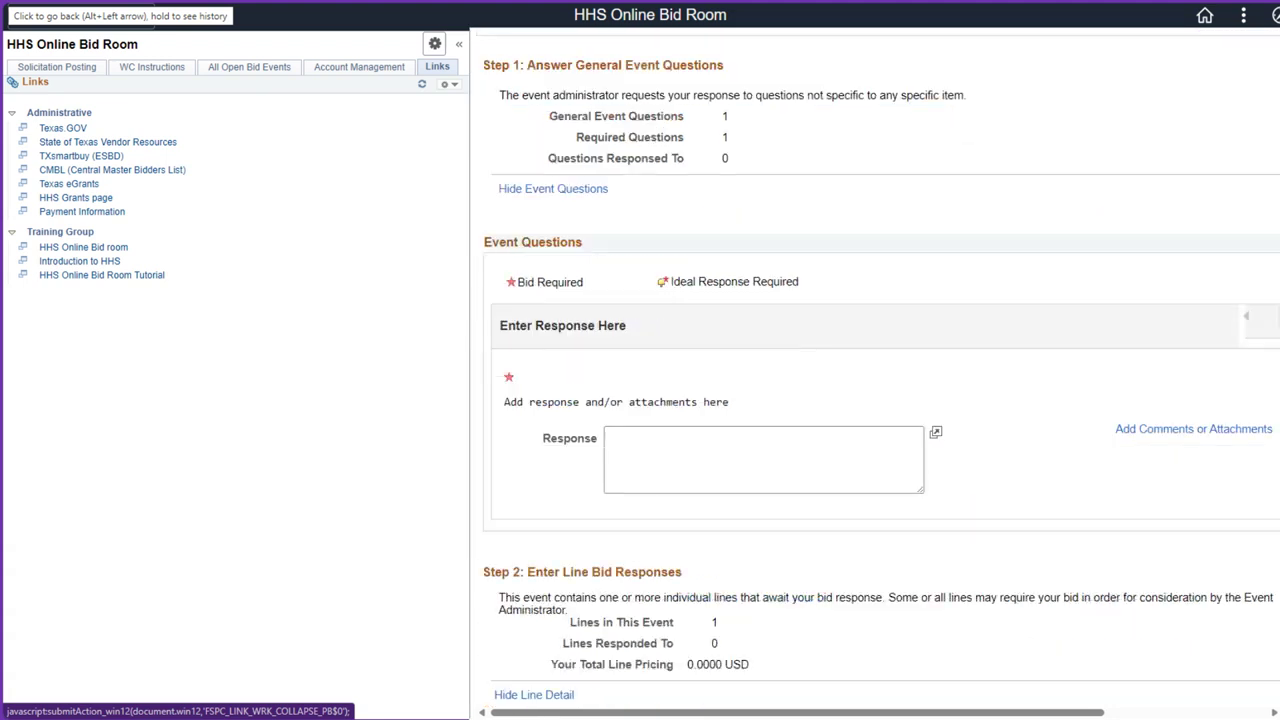
Scroll down past the Step 1 event question to the Step 2 line bid responses
scroll(875, 400, down, 3)
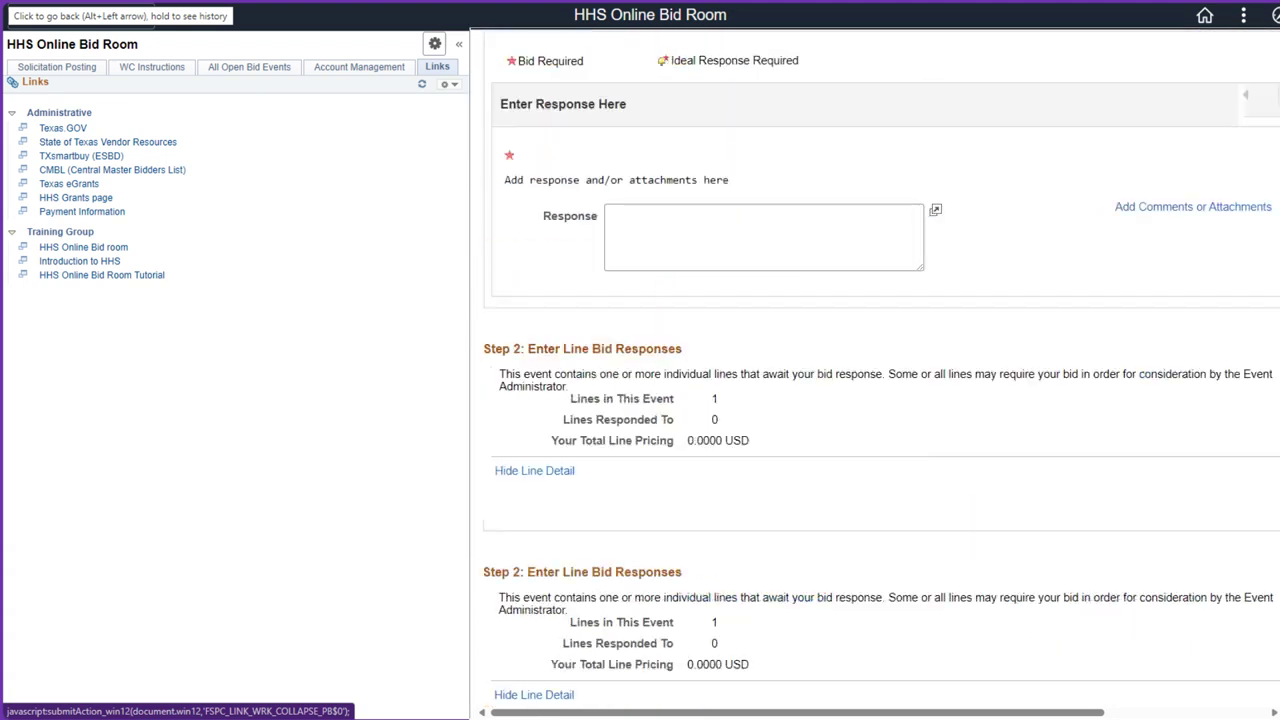